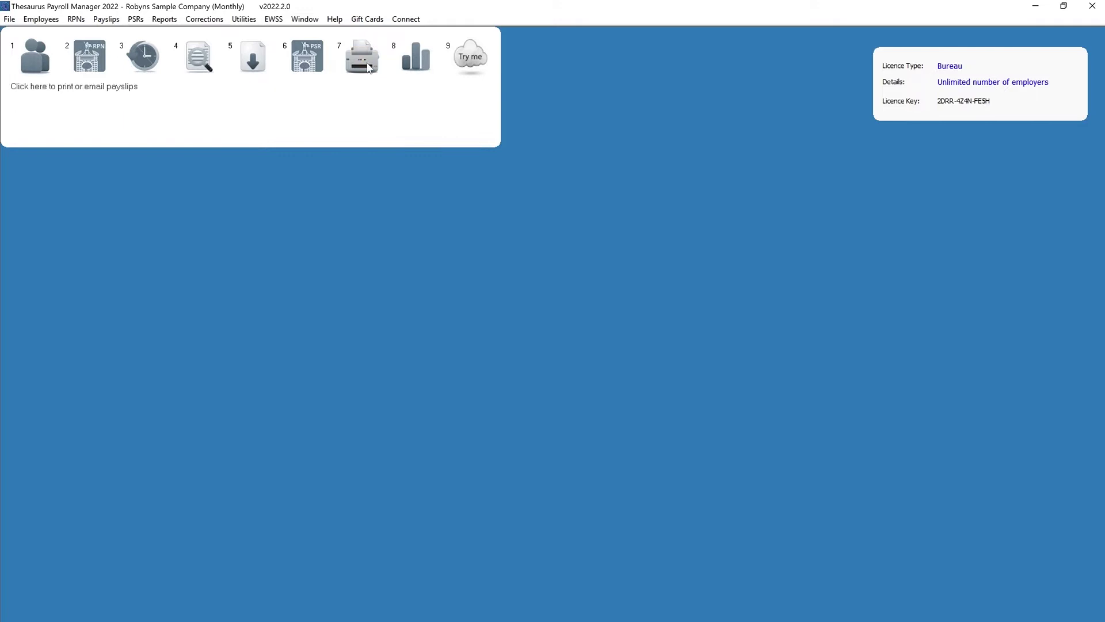
Open Print/Email Payslips, keep Month Number 3, and select all eight employees
click(112, 21)
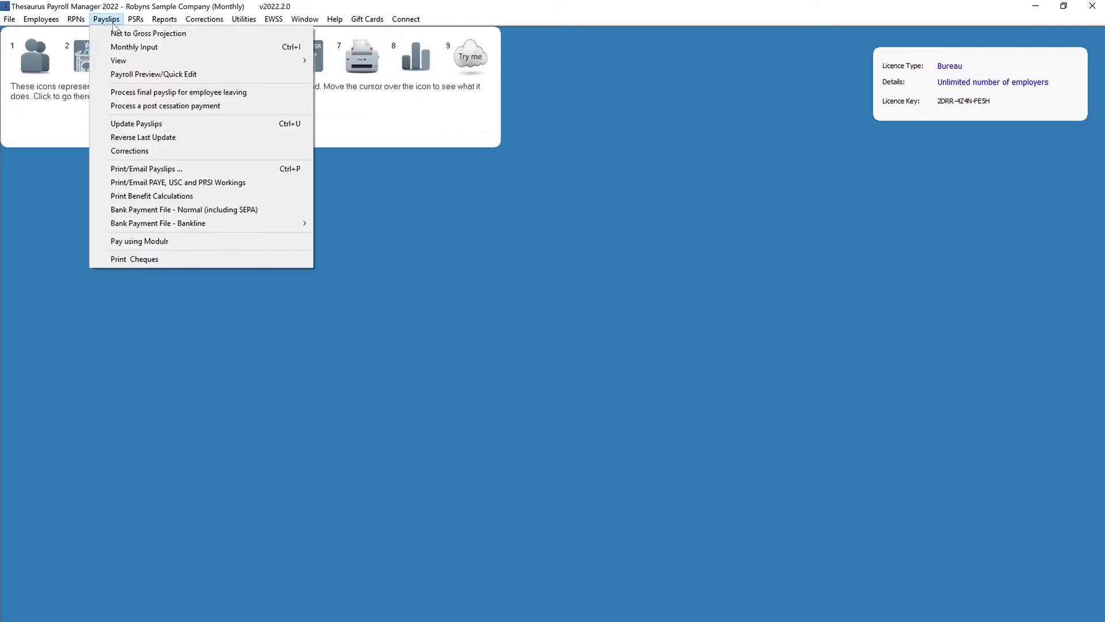
click(128, 169)
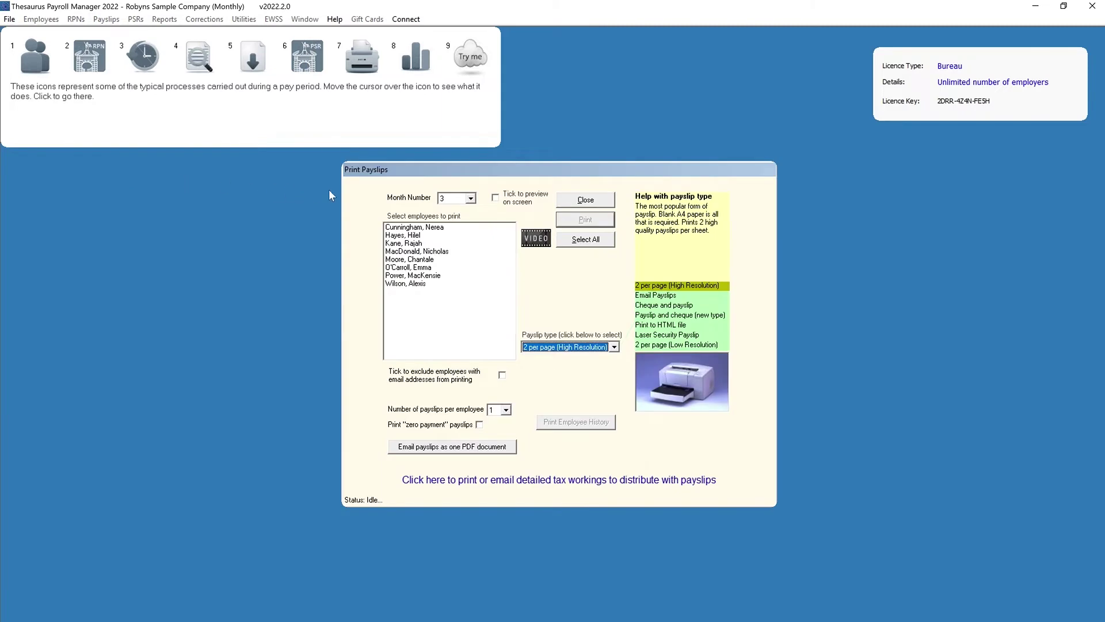
click(470, 198)
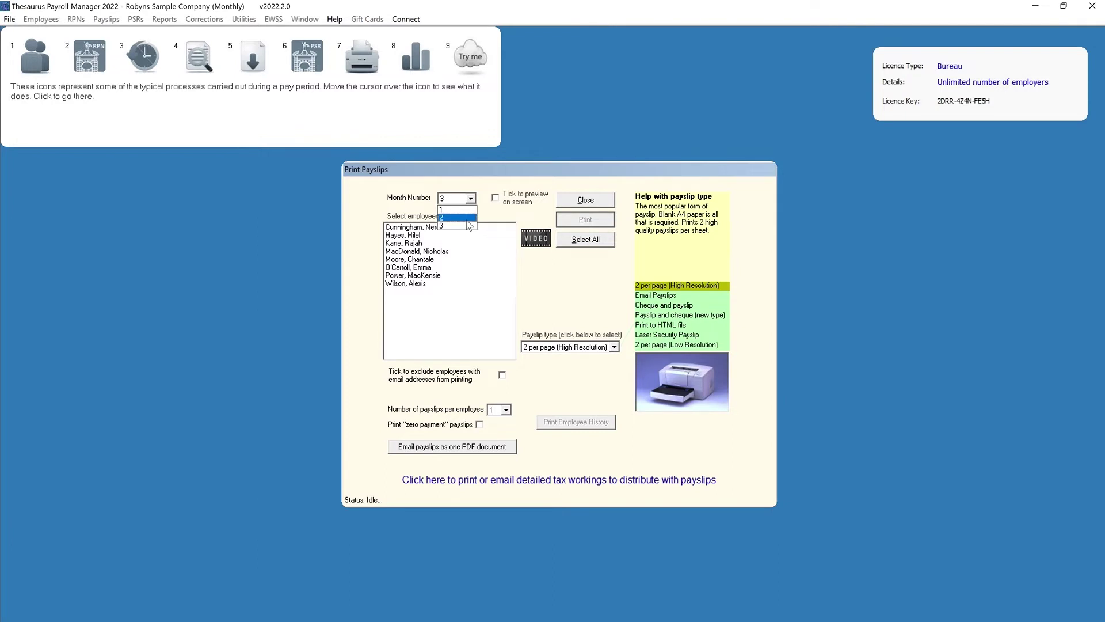
click(468, 225)
click(468, 237)
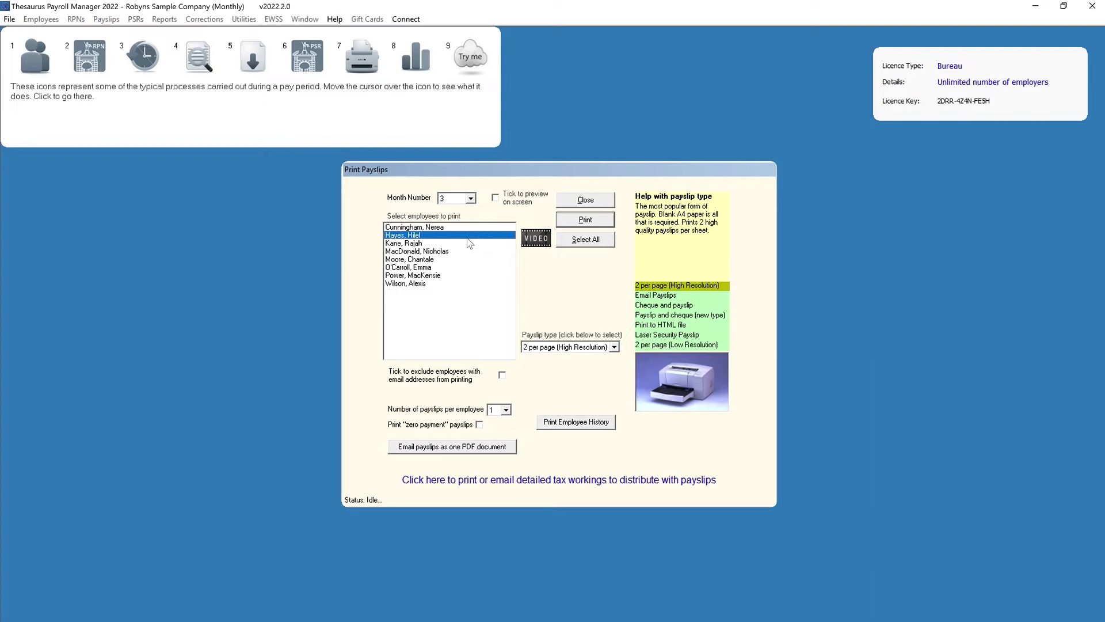
click(585, 240)
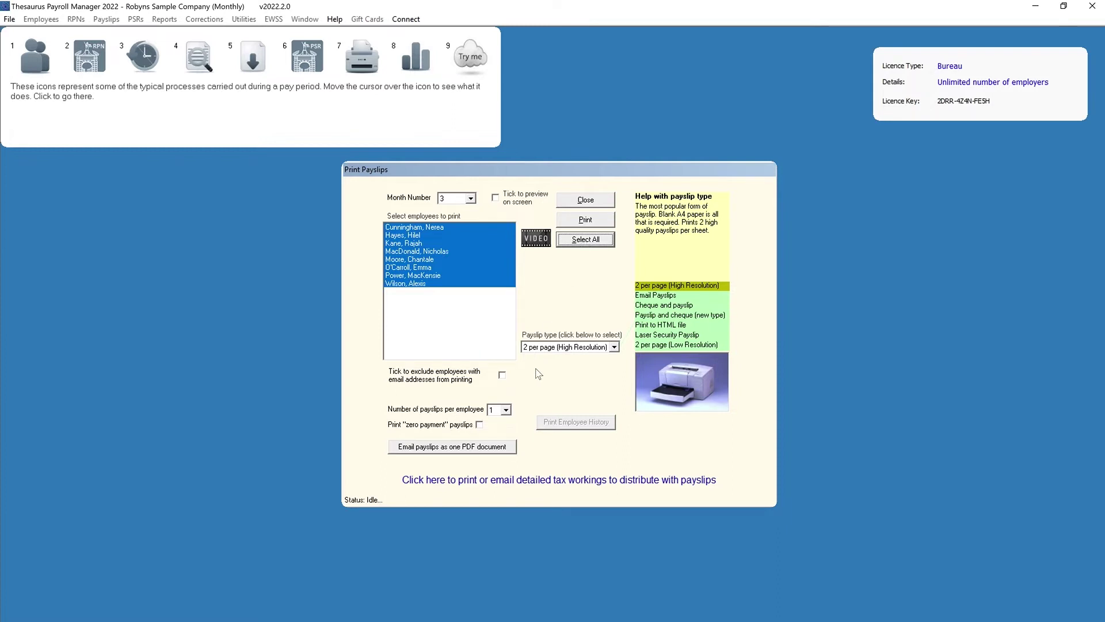
Print month 3 payslips, 1 per employee, 2 per page High Resolution, including zero-payment payslips
click(506, 410)
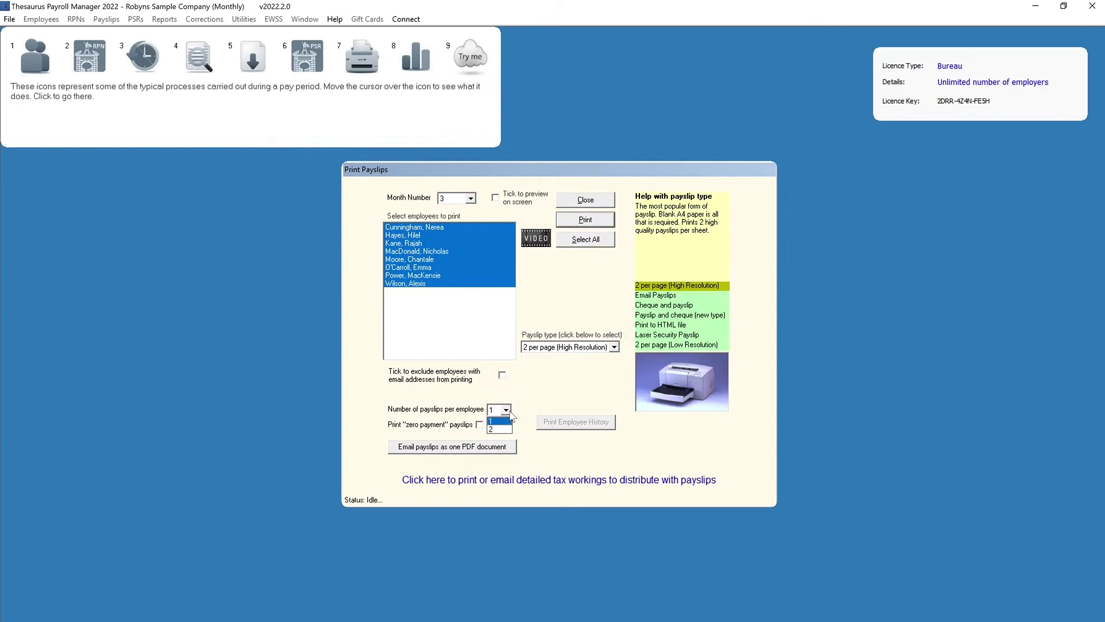
click(510, 412)
click(480, 424)
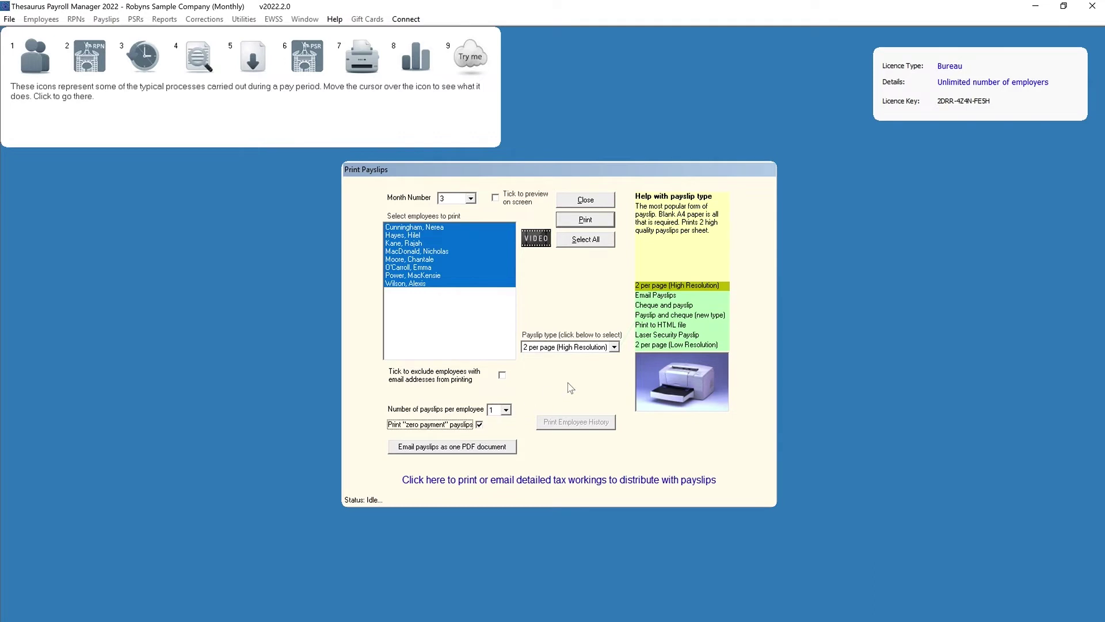
click(614, 347)
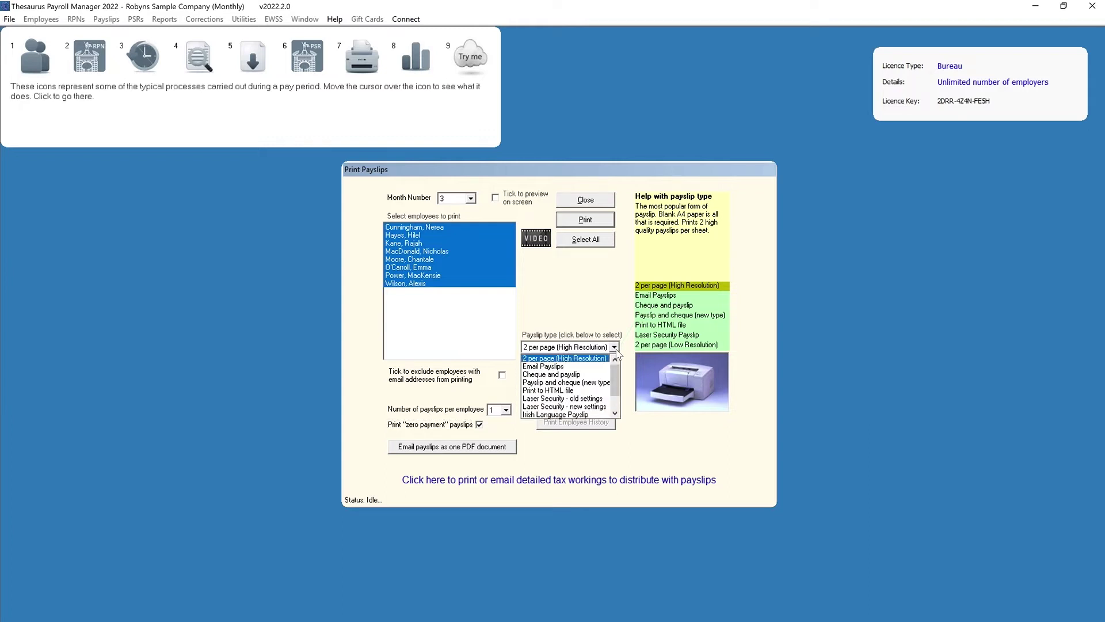
click(607, 359)
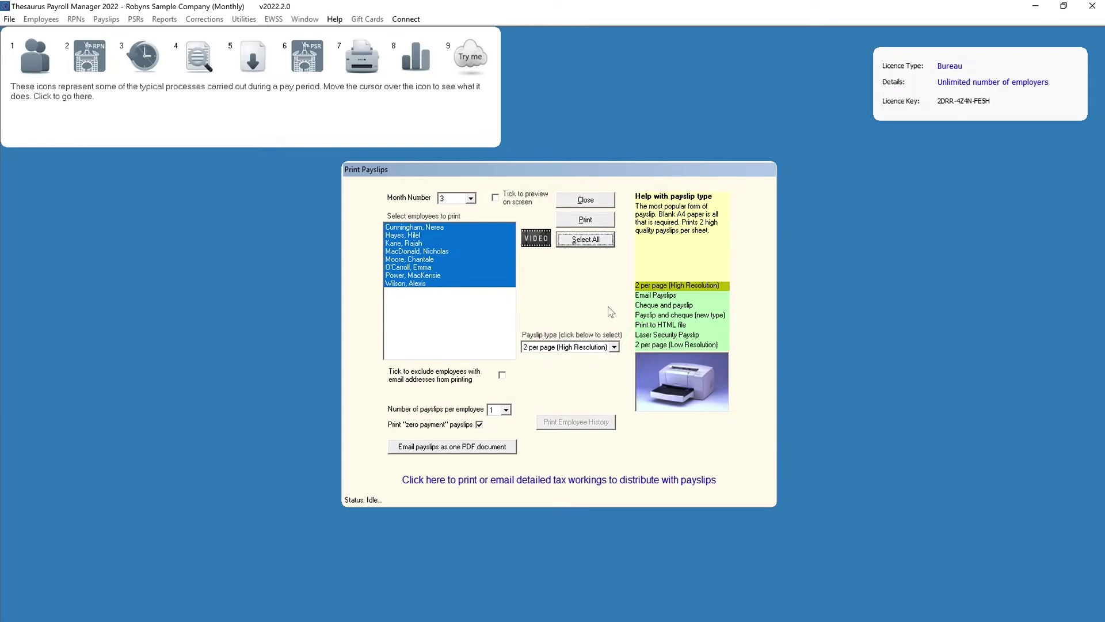
click(599, 225)
click(599, 222)
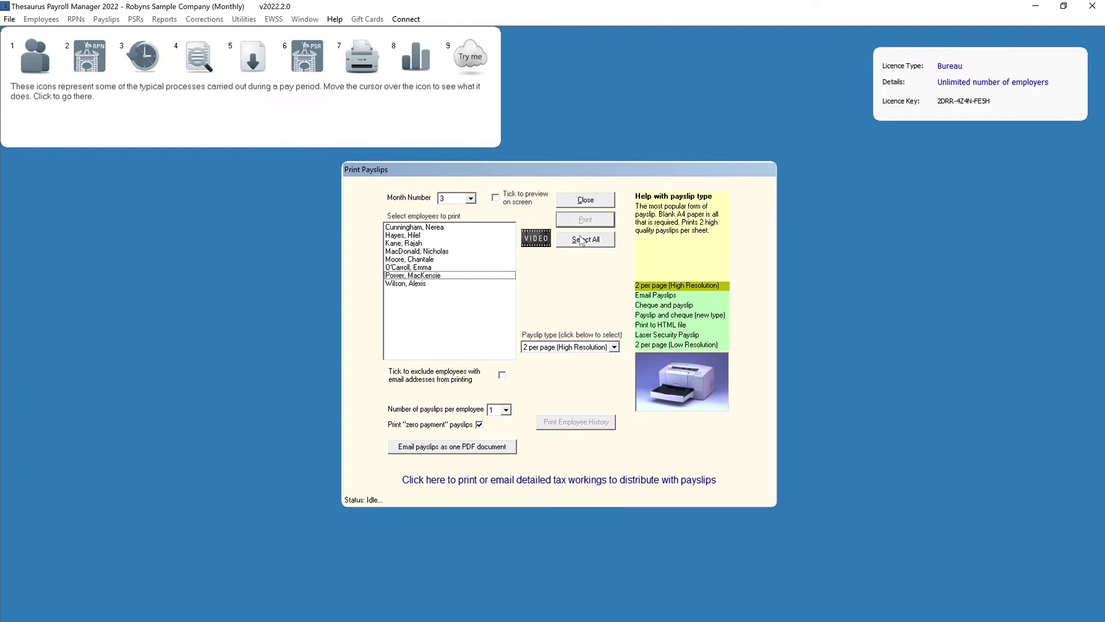
Print one selected employee's payslip history starting from the first pay period
click(458, 253)
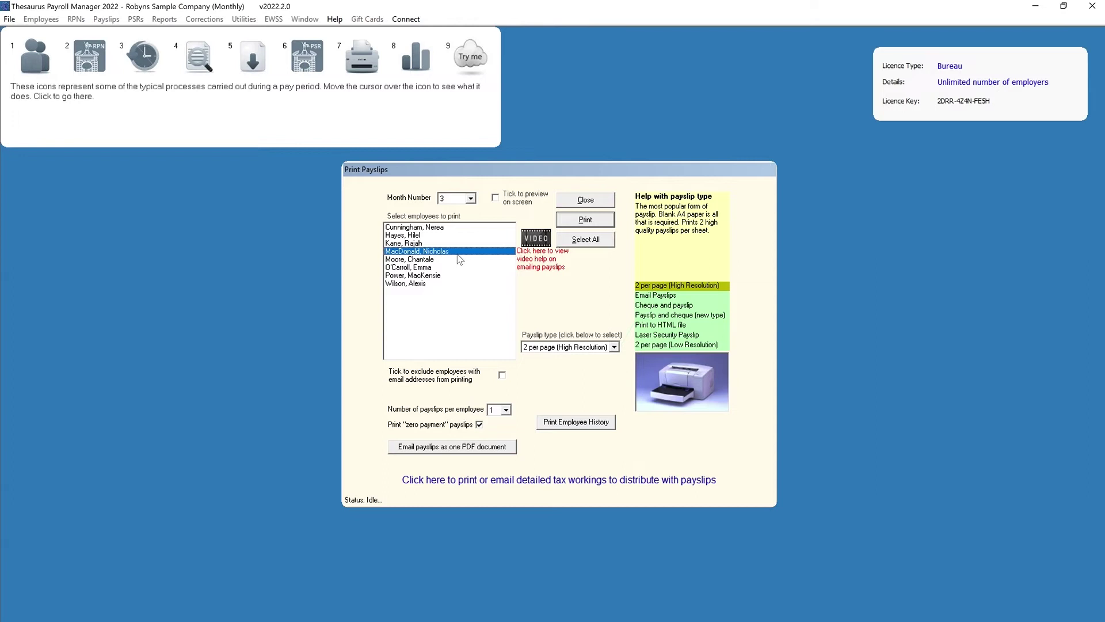
click(555, 424)
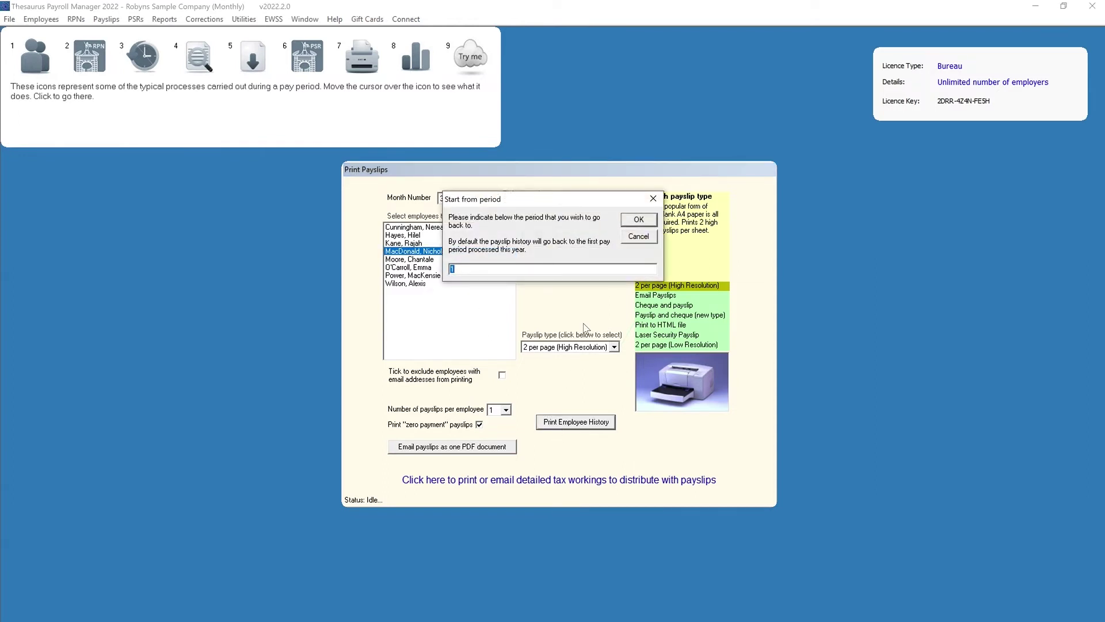
click(637, 221)
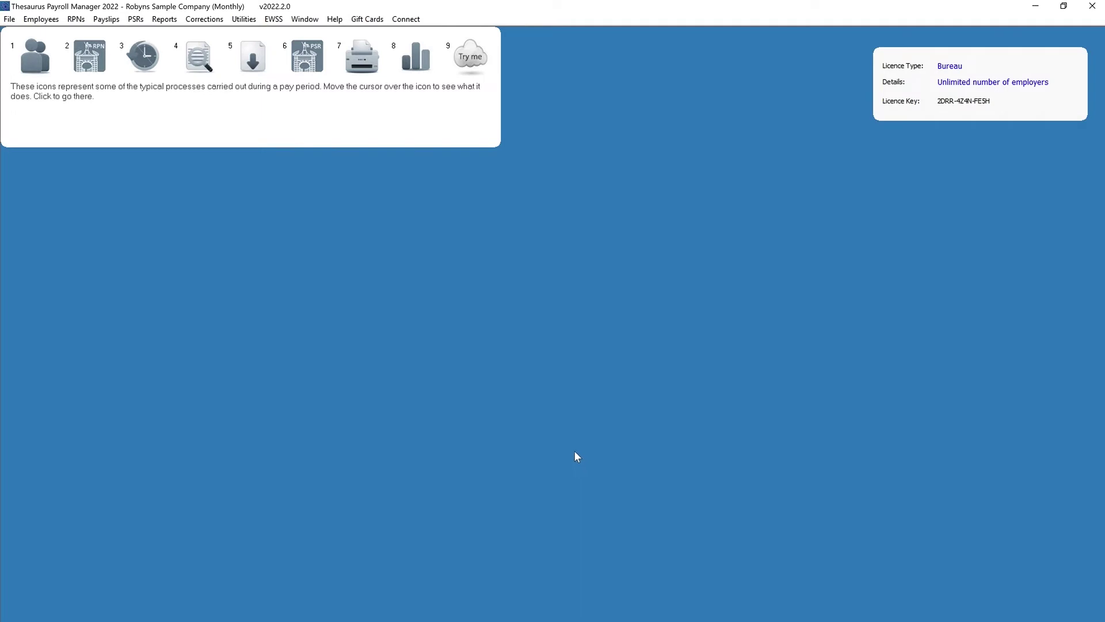
Load the first surname's employee record, check its payslip e-mail and password, update, and close
click(23, 44)
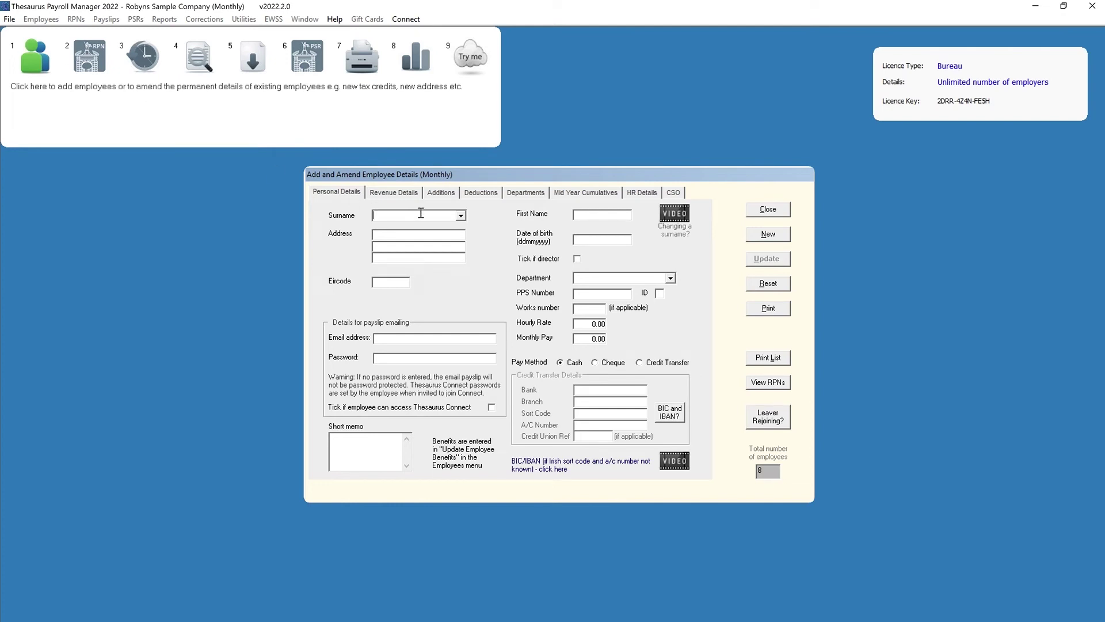
click(460, 215)
click(415, 226)
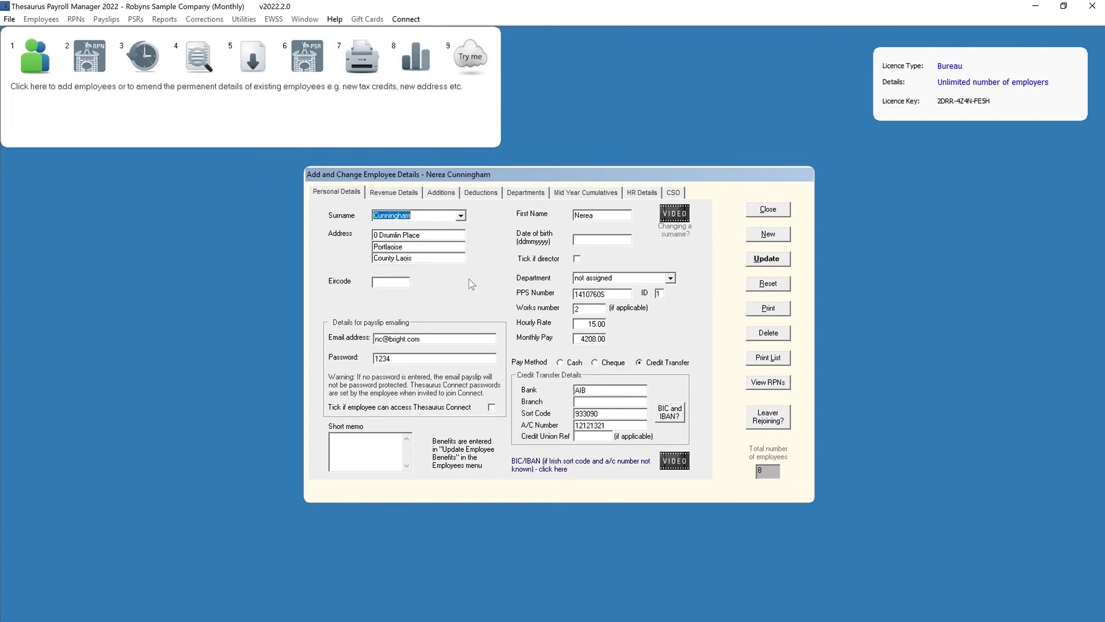
click(476, 338)
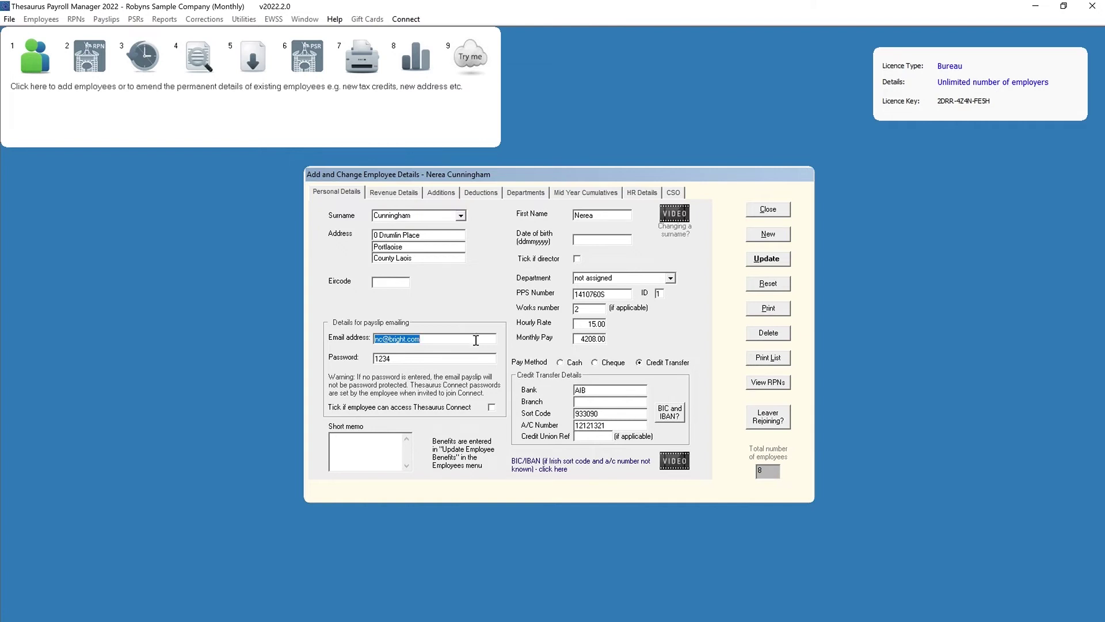
click(476, 358)
click(757, 261)
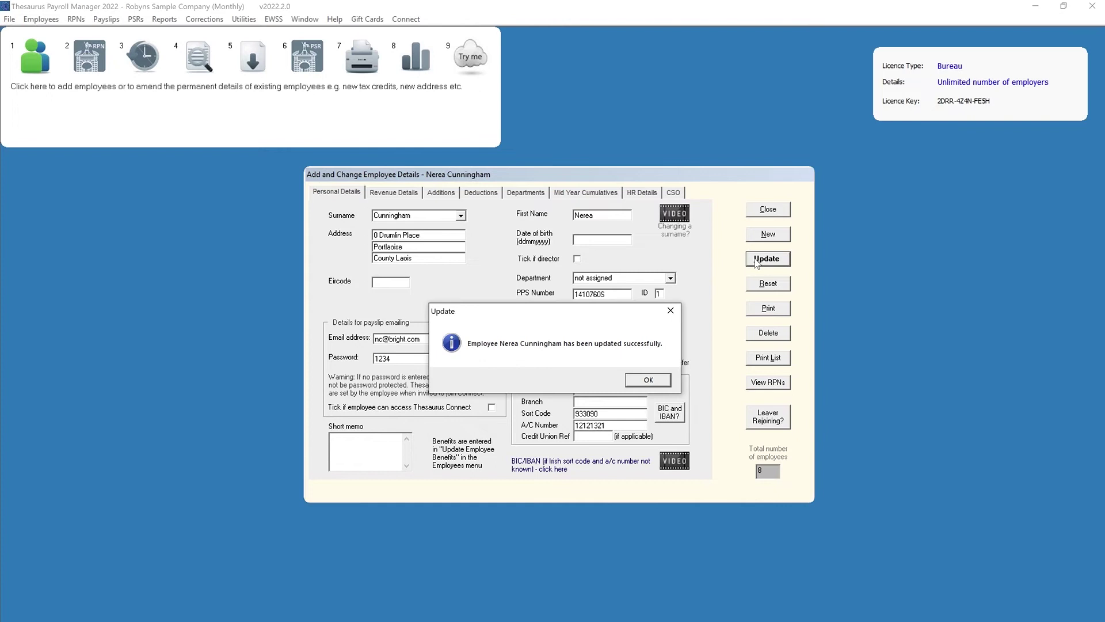
click(649, 381)
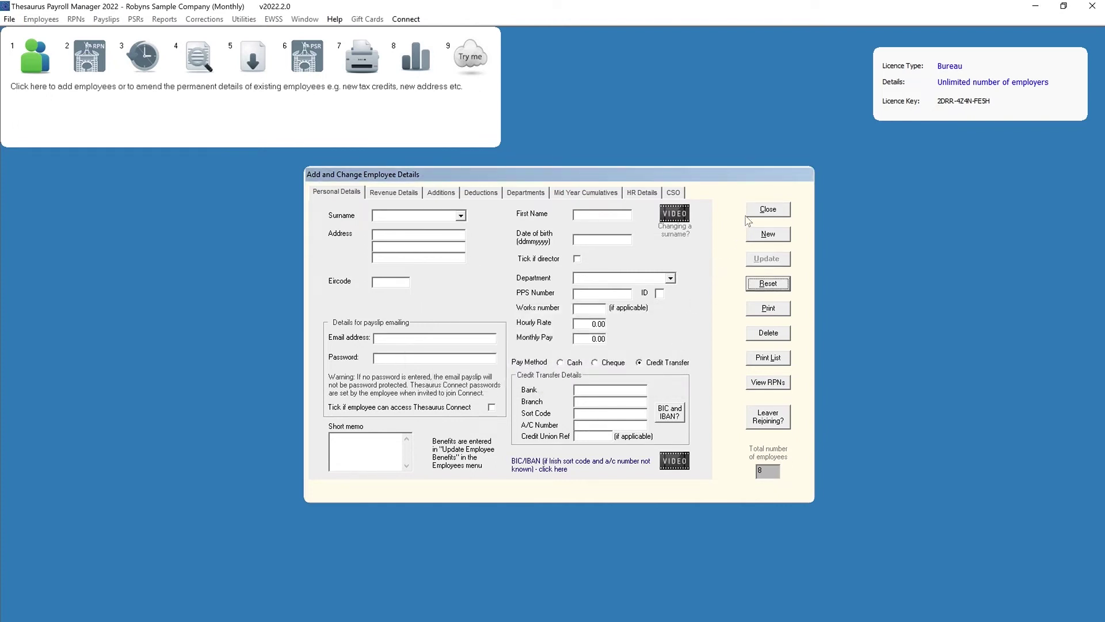
click(768, 209)
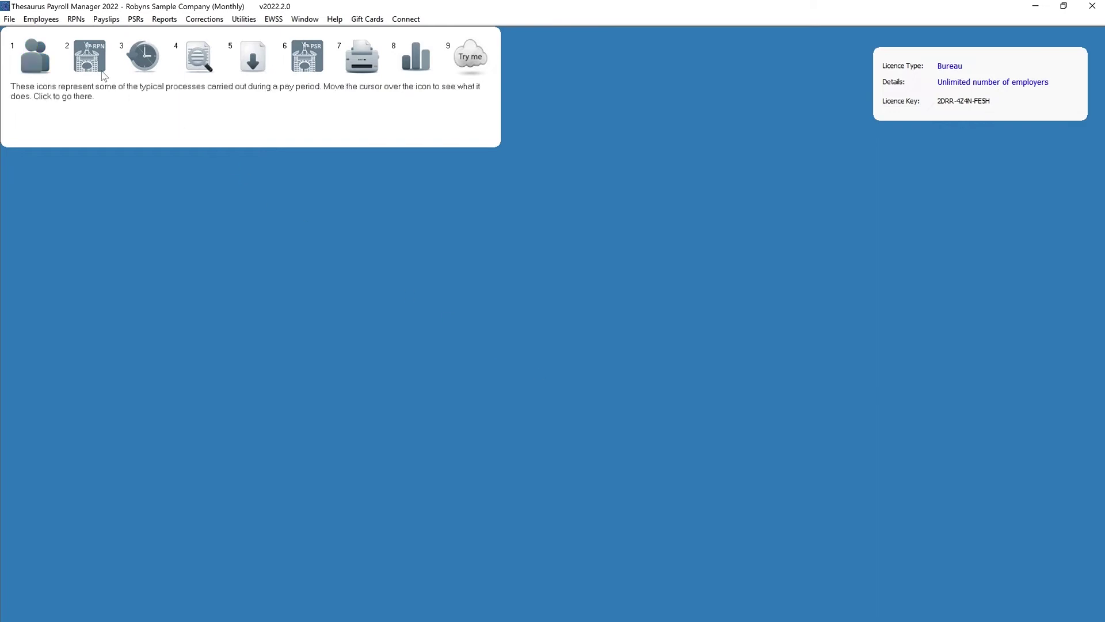
In Company Details, enter the employer's e-mail address, turn off cc copies, and save
click(9, 19)
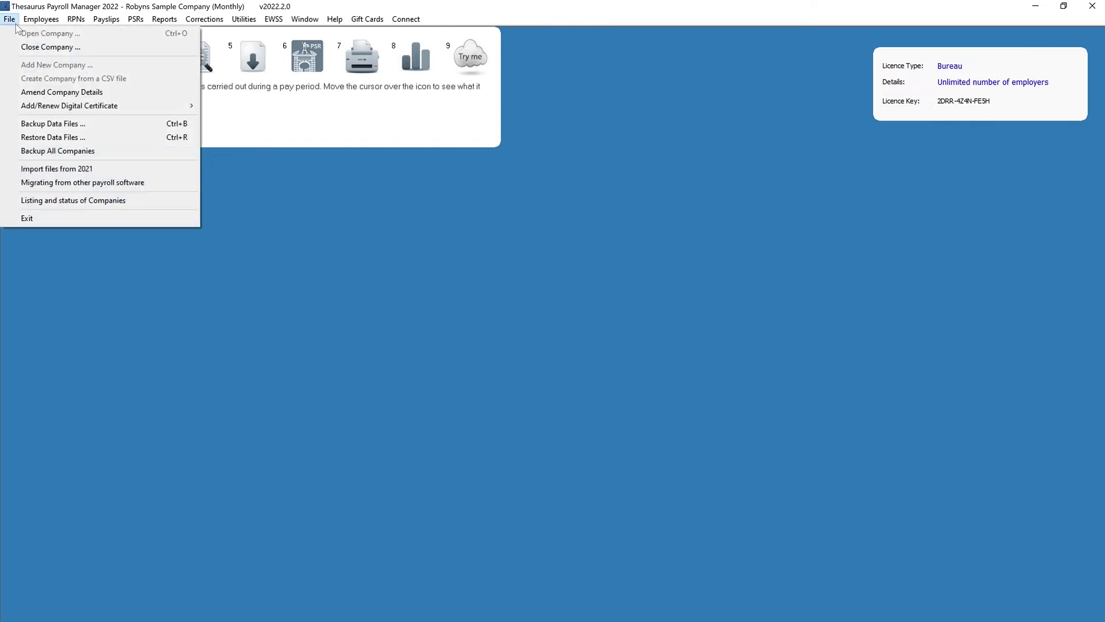
click(51, 92)
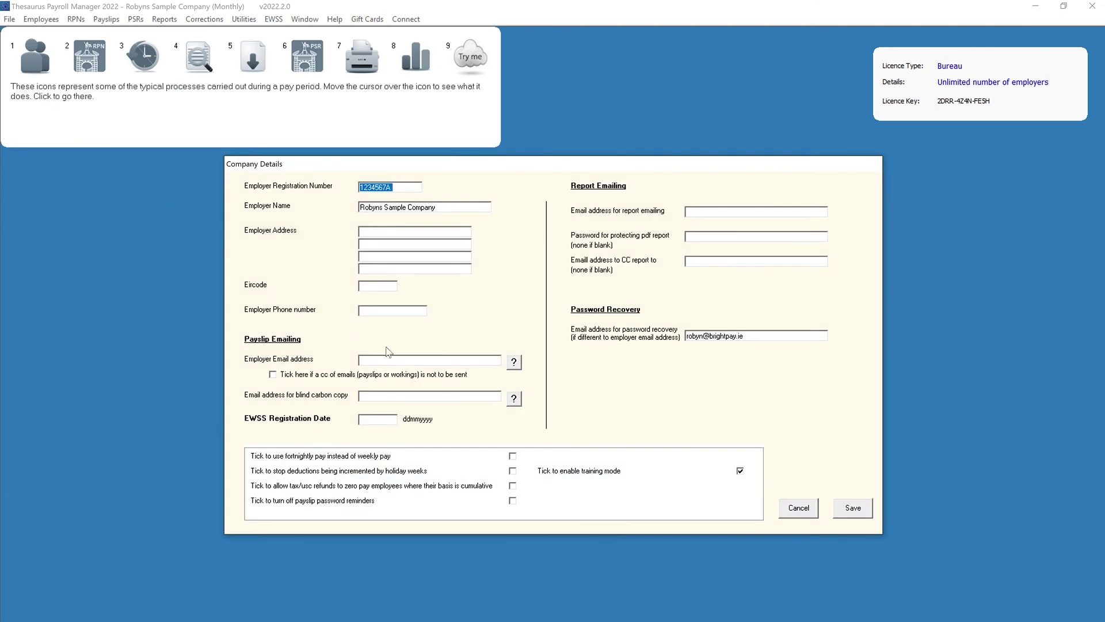
click(417, 361)
click(273, 375)
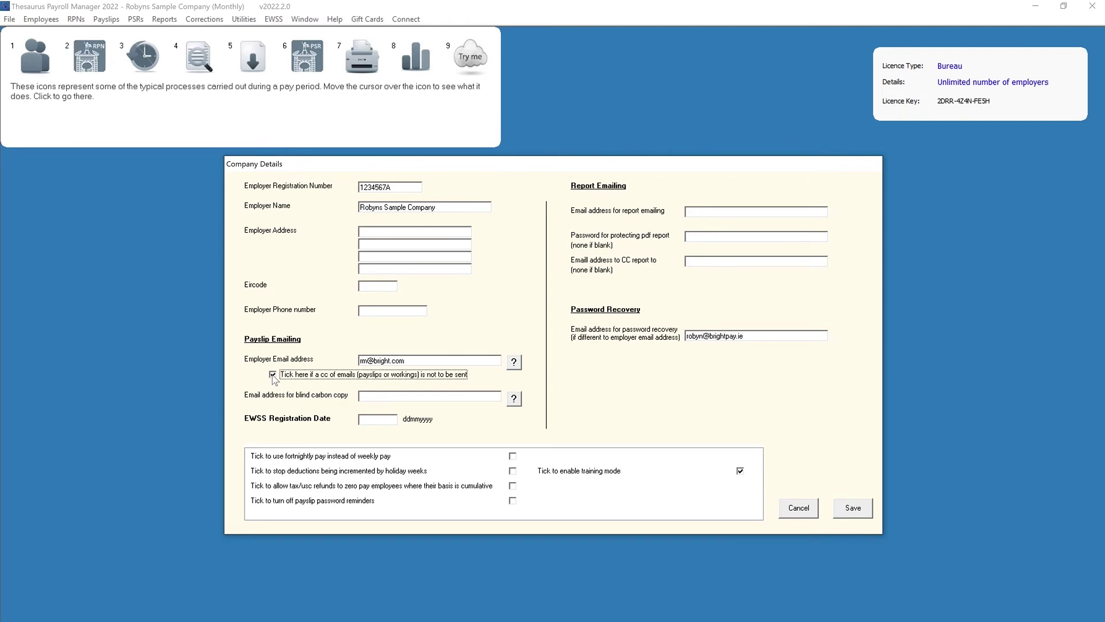
click(868, 516)
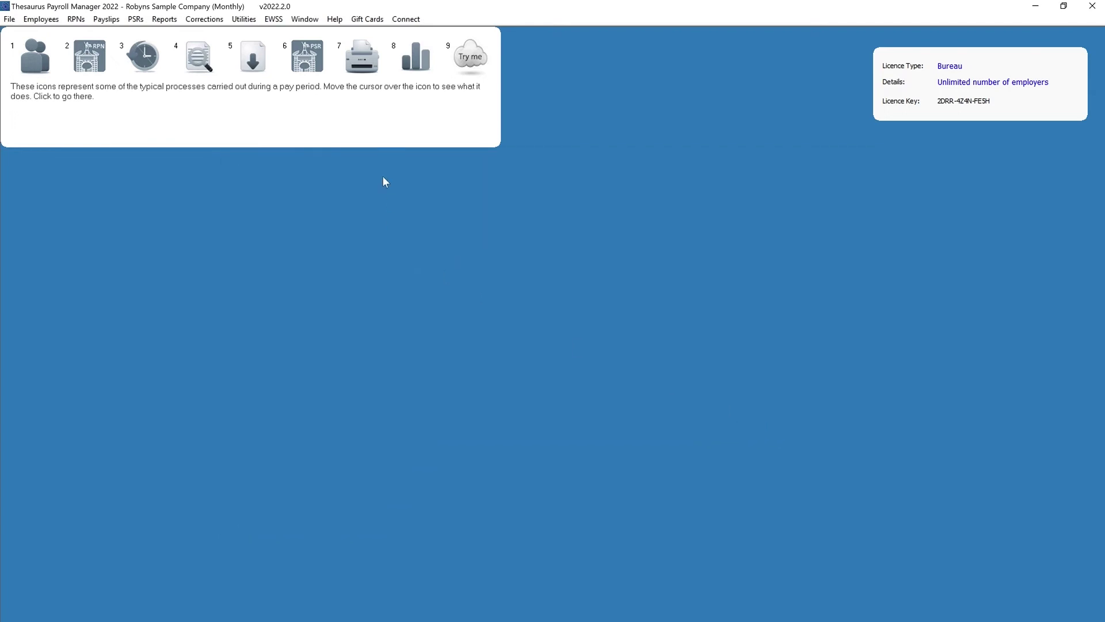
Open Print/Email Payslips for Month Number 1 with payslip type set to Email Payslips
click(361, 68)
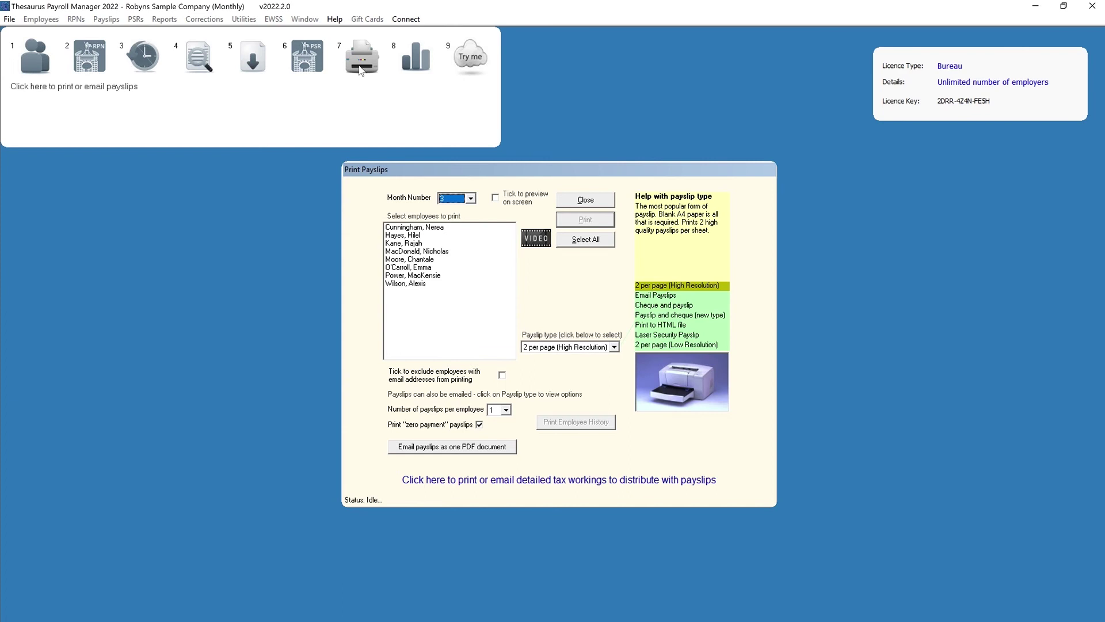
click(471, 198)
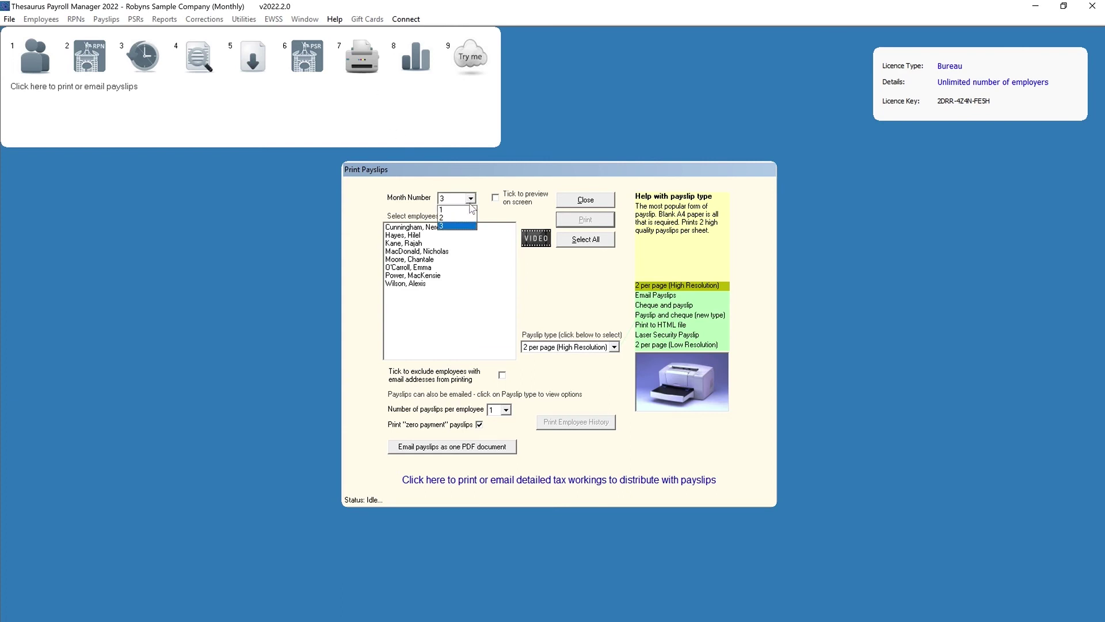
click(471, 210)
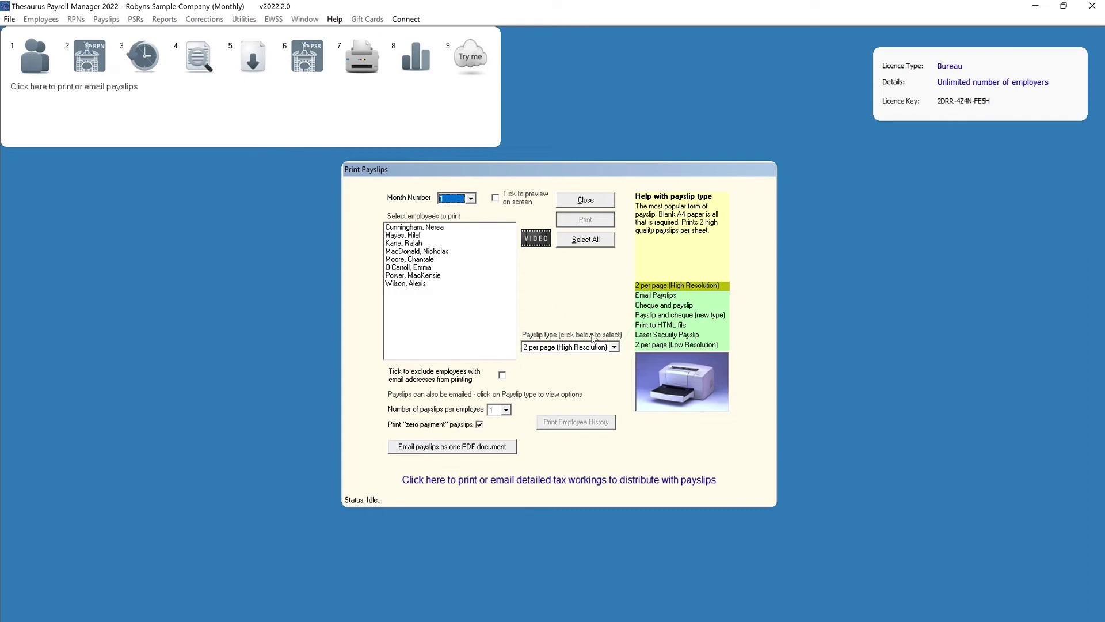
click(614, 347)
click(575, 367)
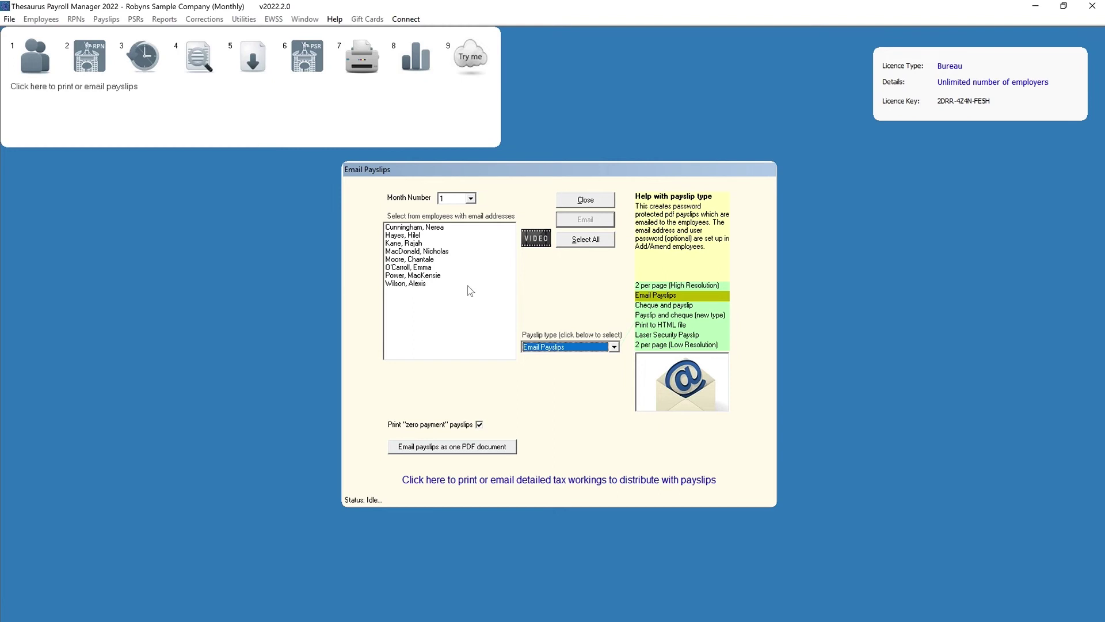
Select all eight employees, email their month 1 payslips, confirm, and acknowledge the success message
click(468, 276)
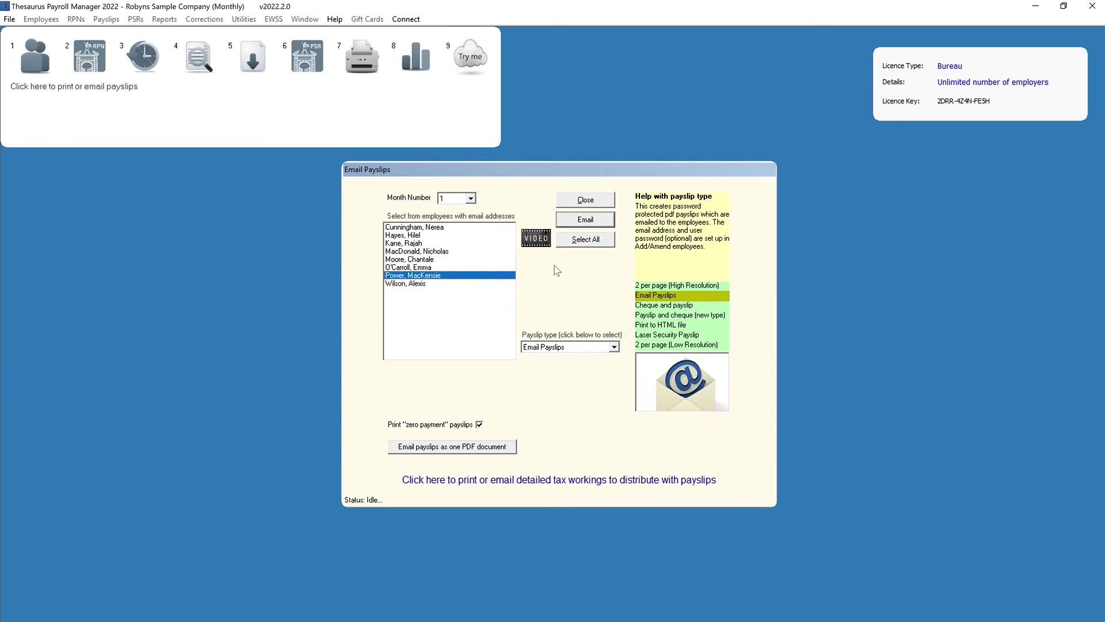
click(610, 246)
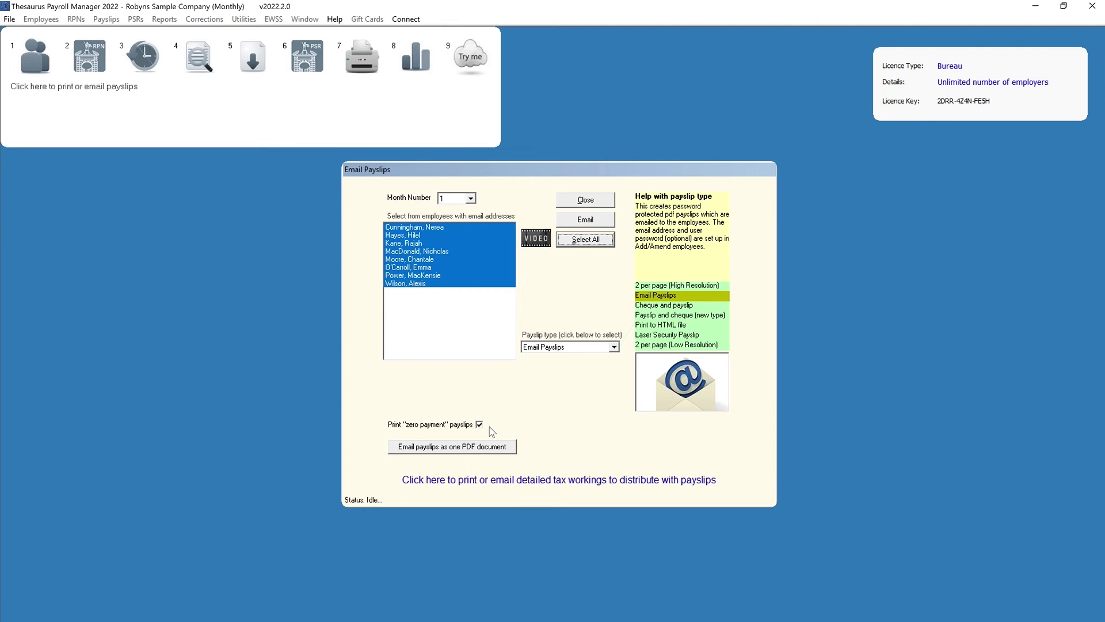
click(571, 223)
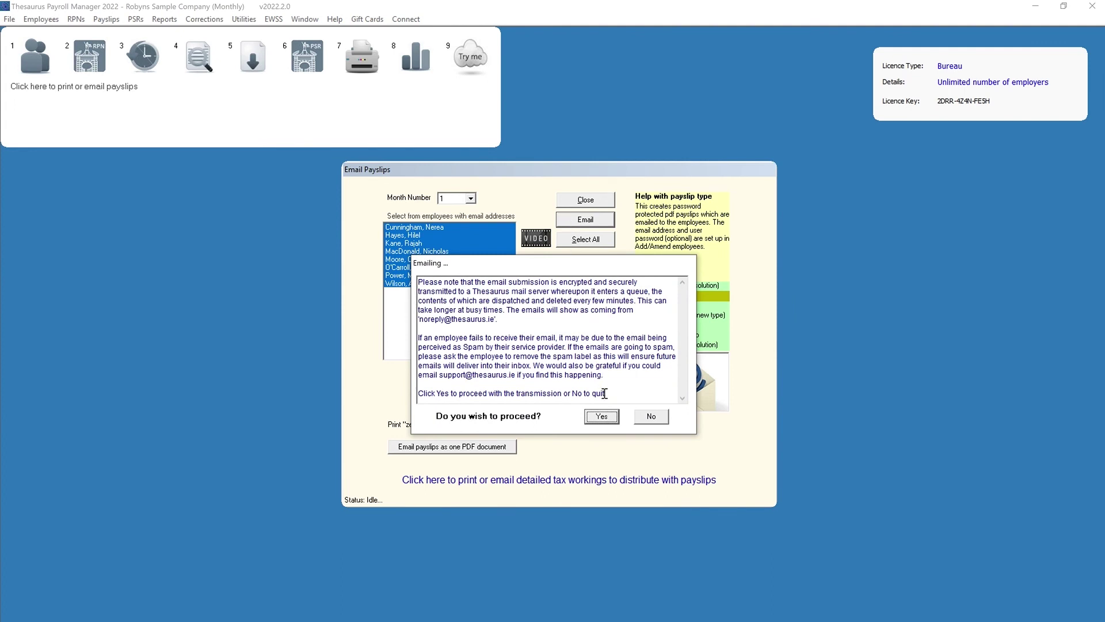
click(608, 418)
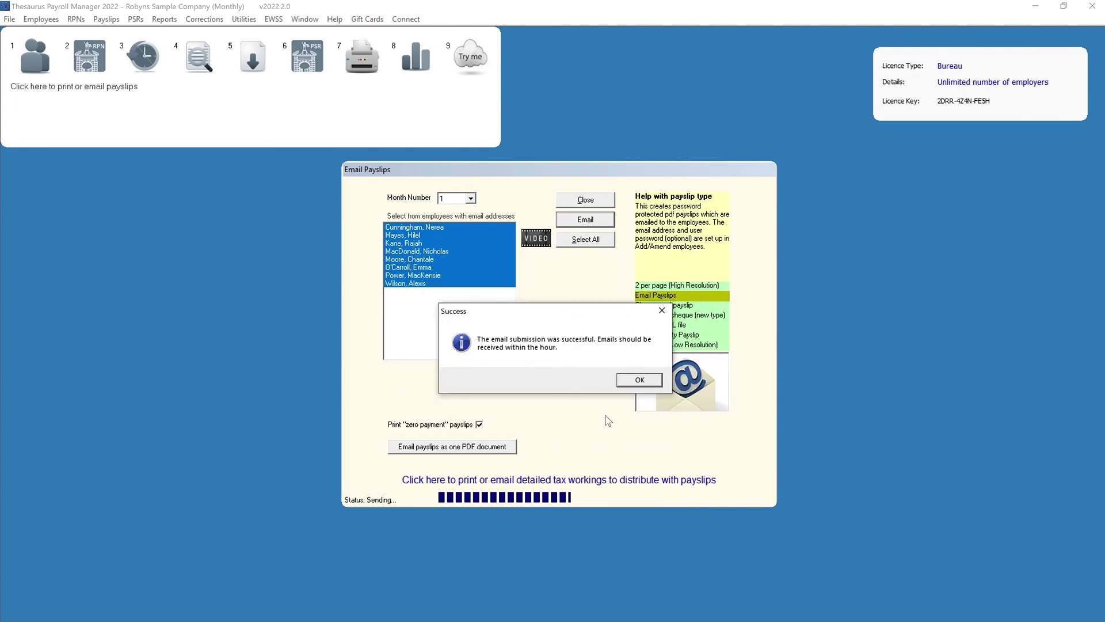
click(633, 382)
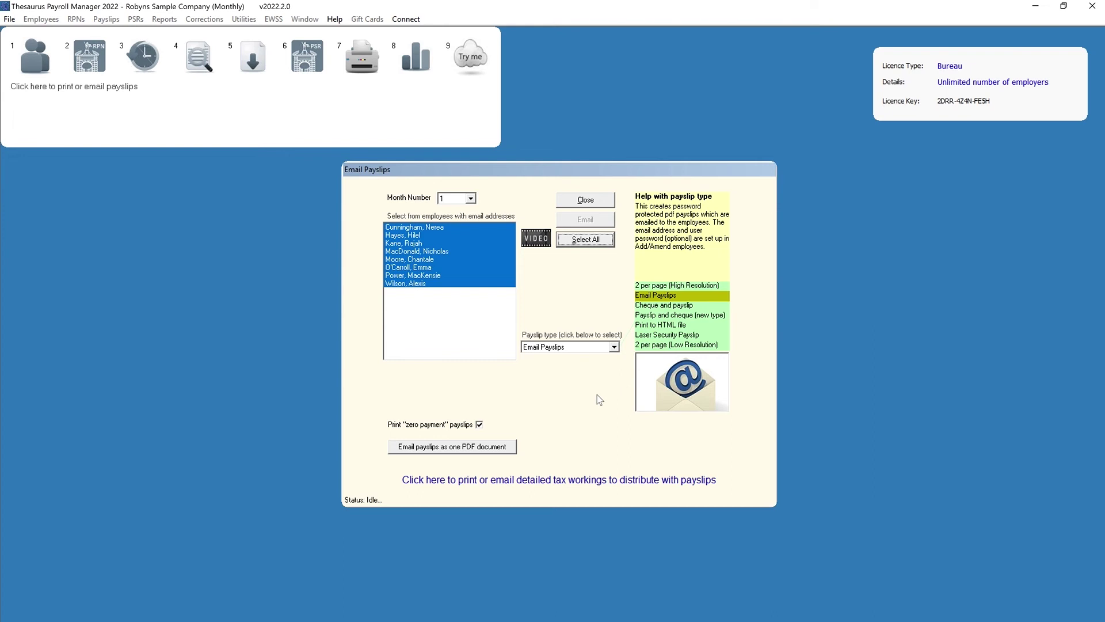
Close the Email Payslips dialog
click(579, 202)
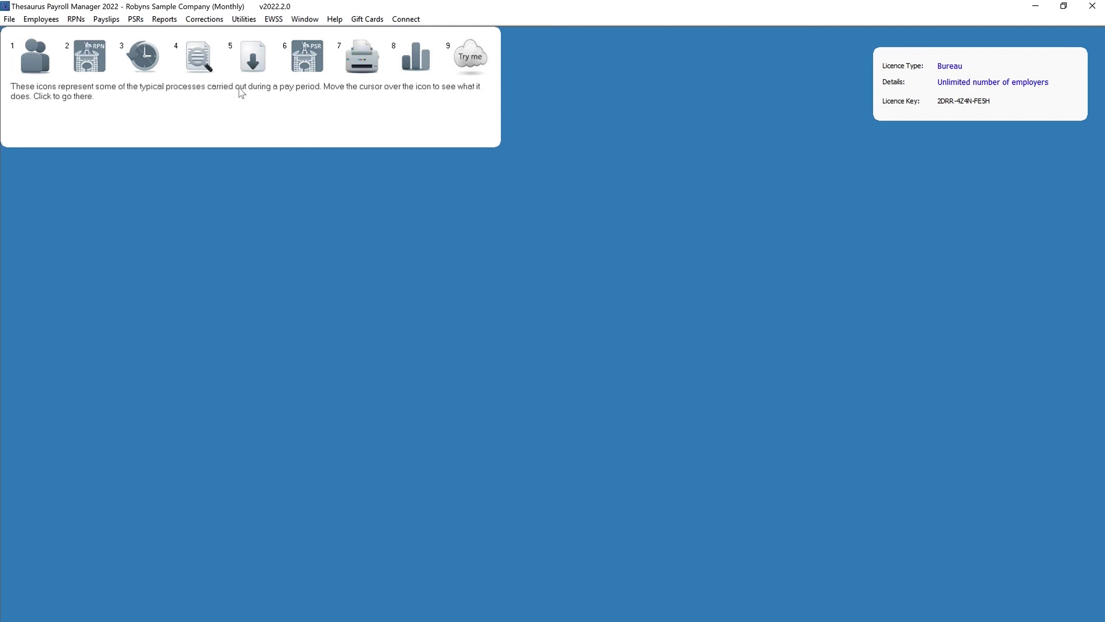
Open PAYE, USC and PRSI Workings for month 3, pick an employee, and keep output on Print
click(107, 19)
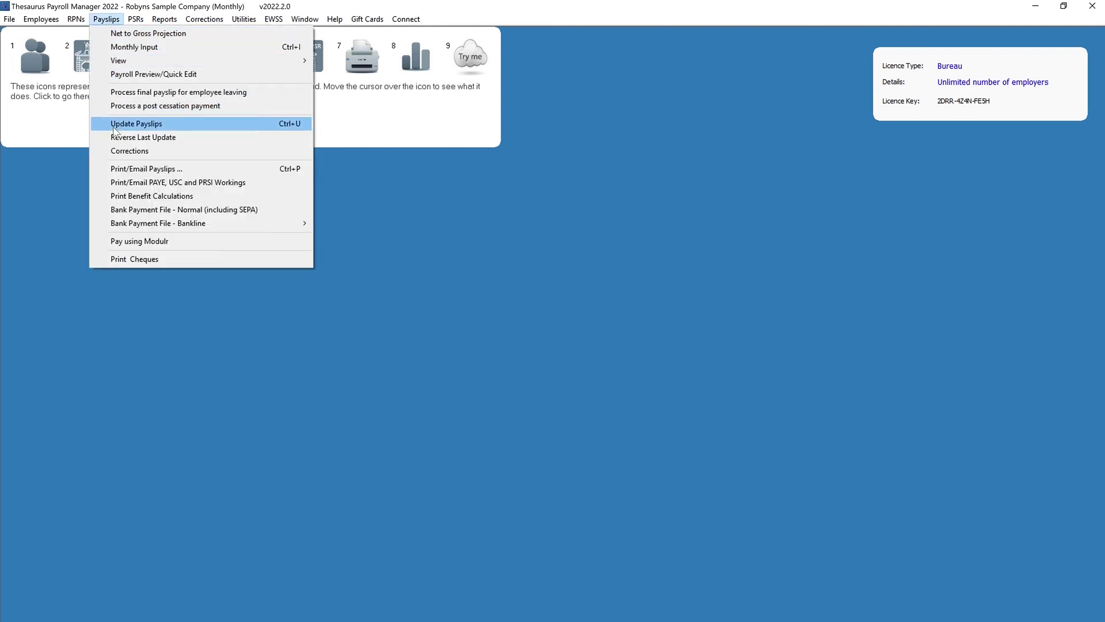
click(114, 182)
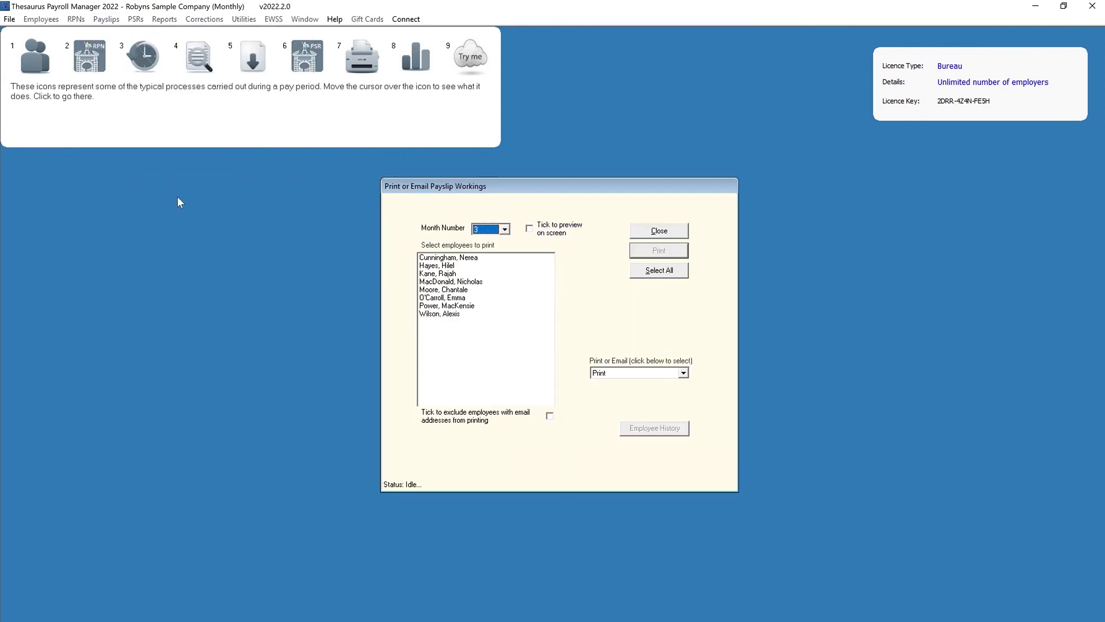
click(505, 229)
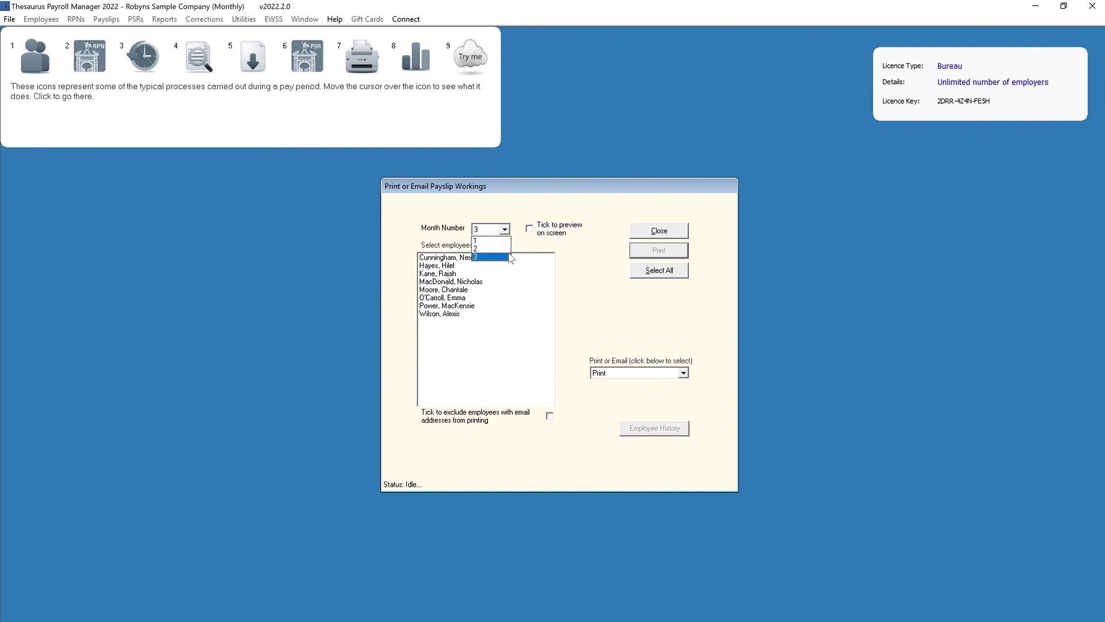
click(510, 257)
click(511, 274)
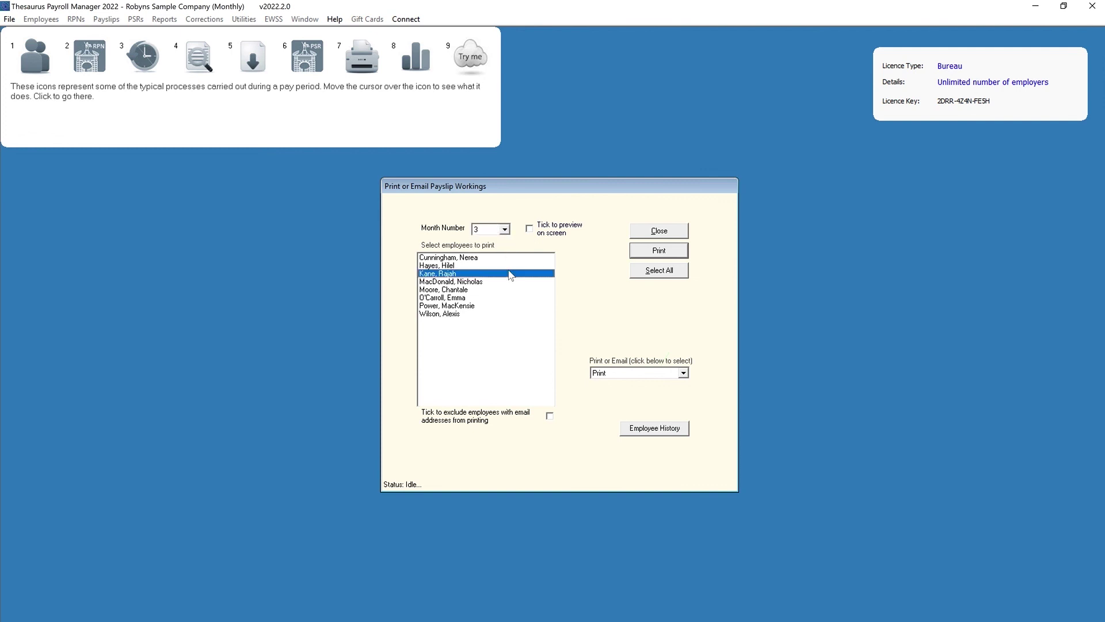
click(682, 373)
click(683, 392)
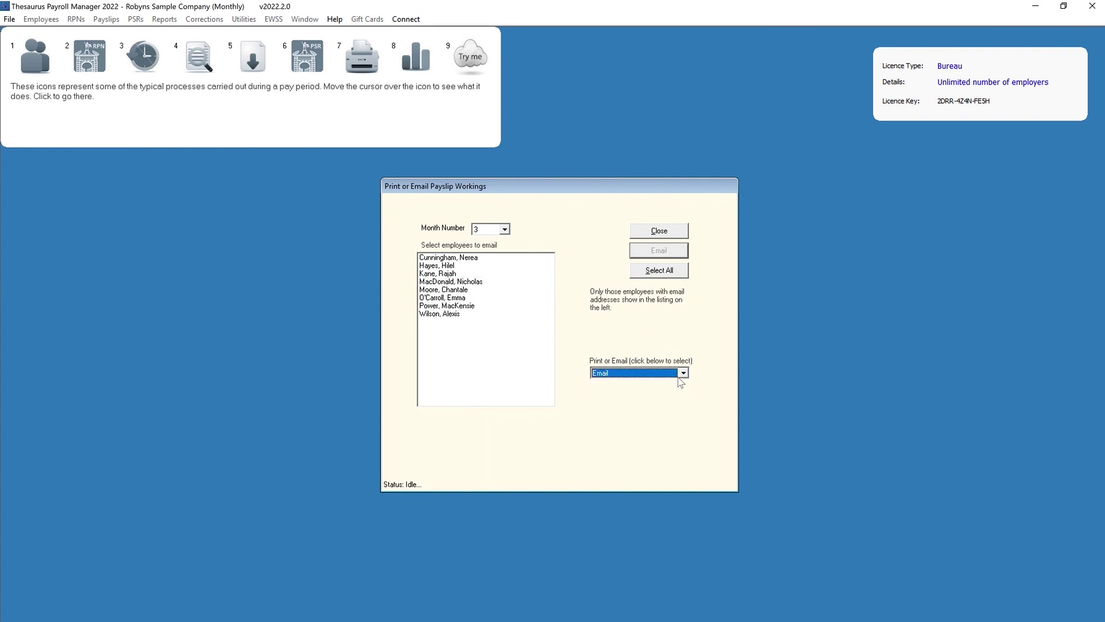
click(683, 373)
With output on Print, request one employee's workings history starting from period 1
click(672, 383)
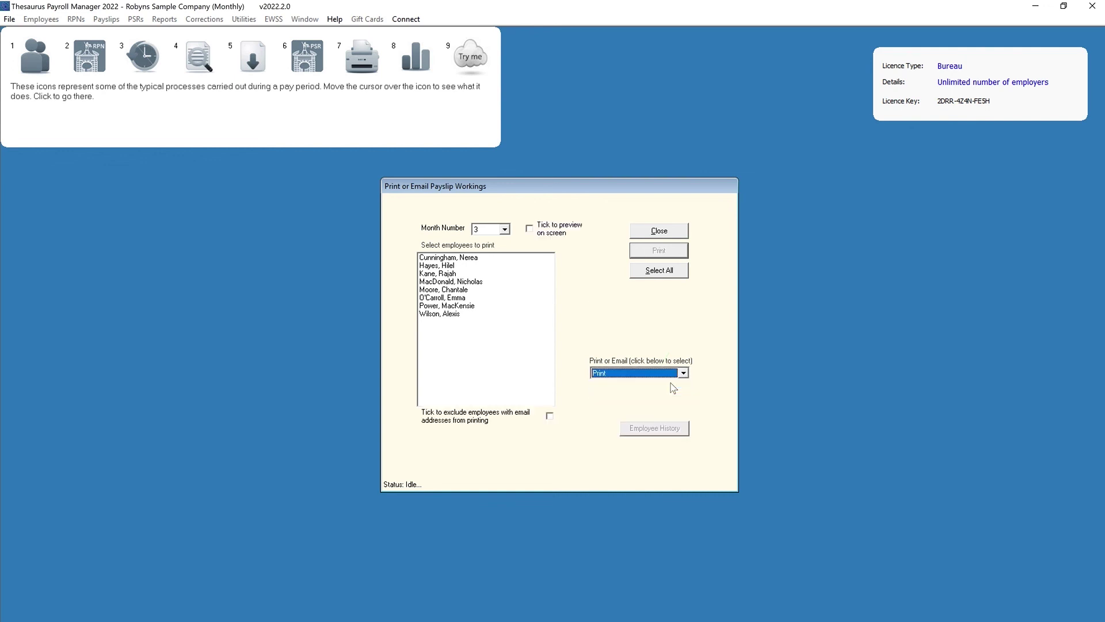
click(473, 282)
click(640, 427)
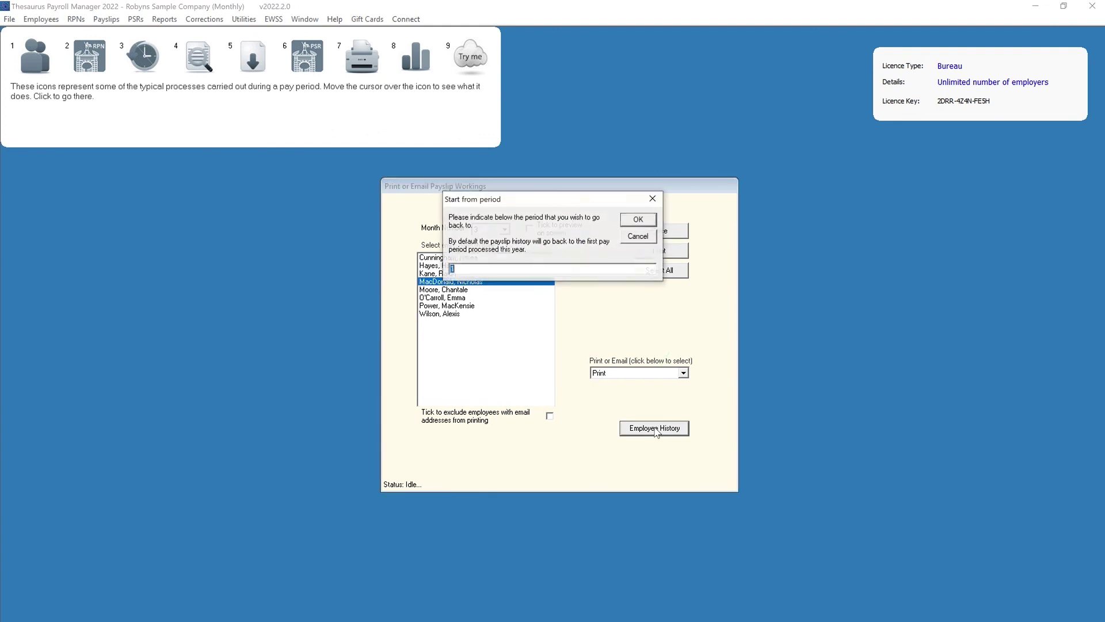
click(638, 220)
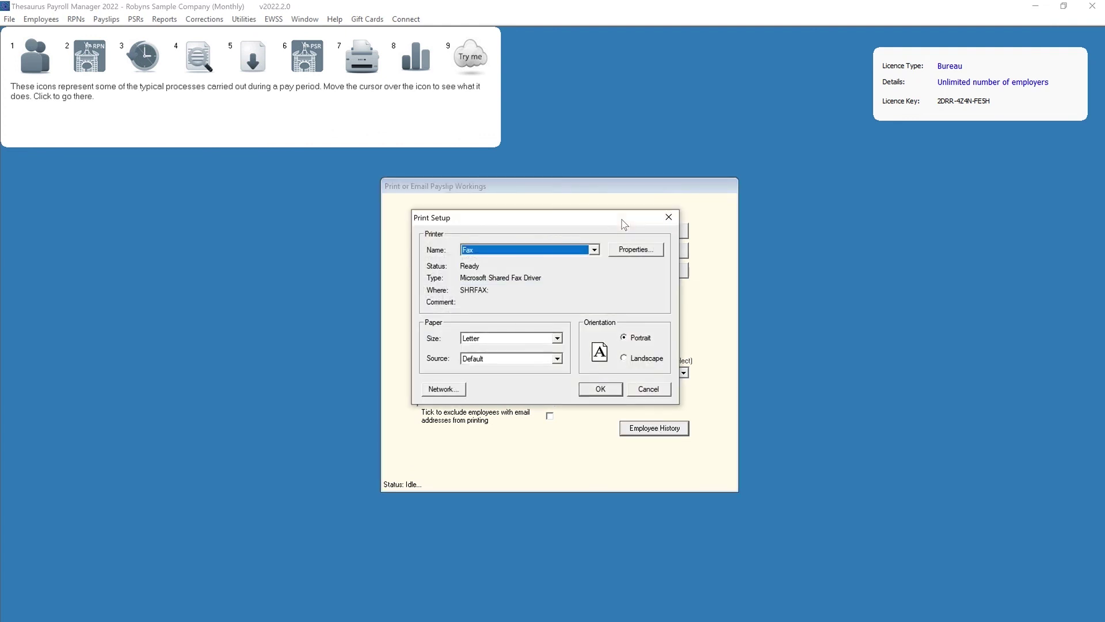